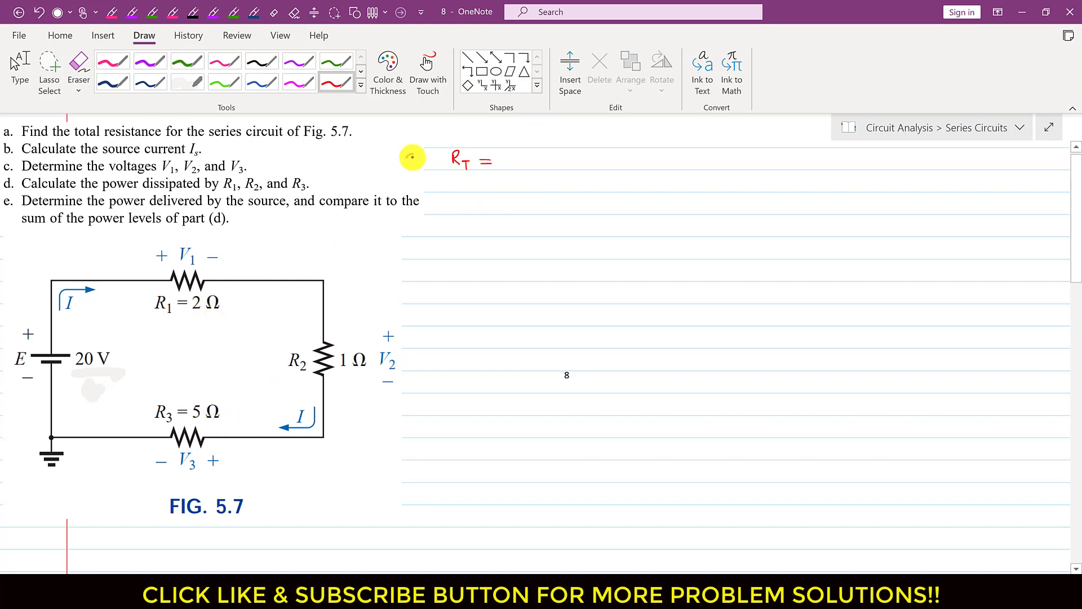
# Label part (a) and write R_T = R1 + R2 + R3 = 2 + 1 + 5 in red
pyautogui.moveTo(402, 155); pyautogui.dragTo(400, 167)
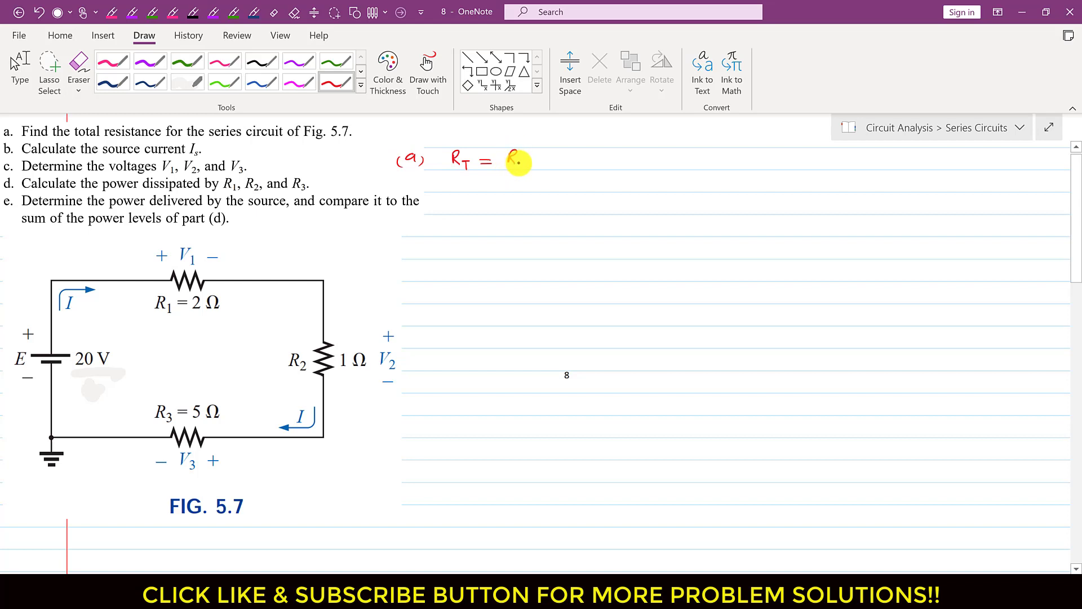
pyautogui.moveTo(555, 160); pyautogui.dragTo(562, 167)
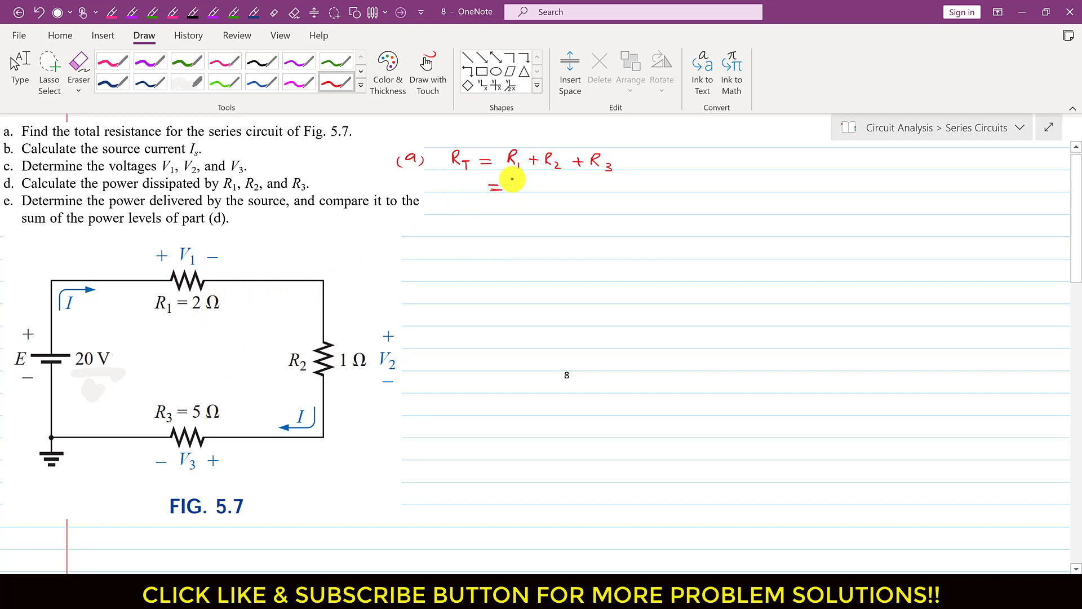
pyautogui.moveTo(517, 180); pyautogui.dragTo(529, 187)
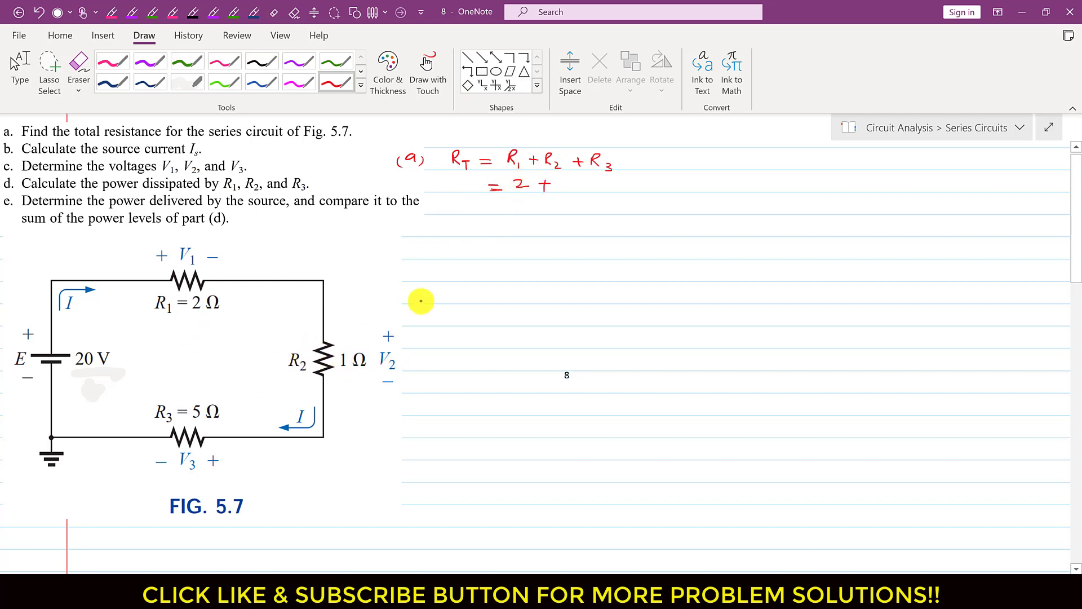
pyautogui.moveTo(562, 179); pyautogui.dragTo(563, 192)
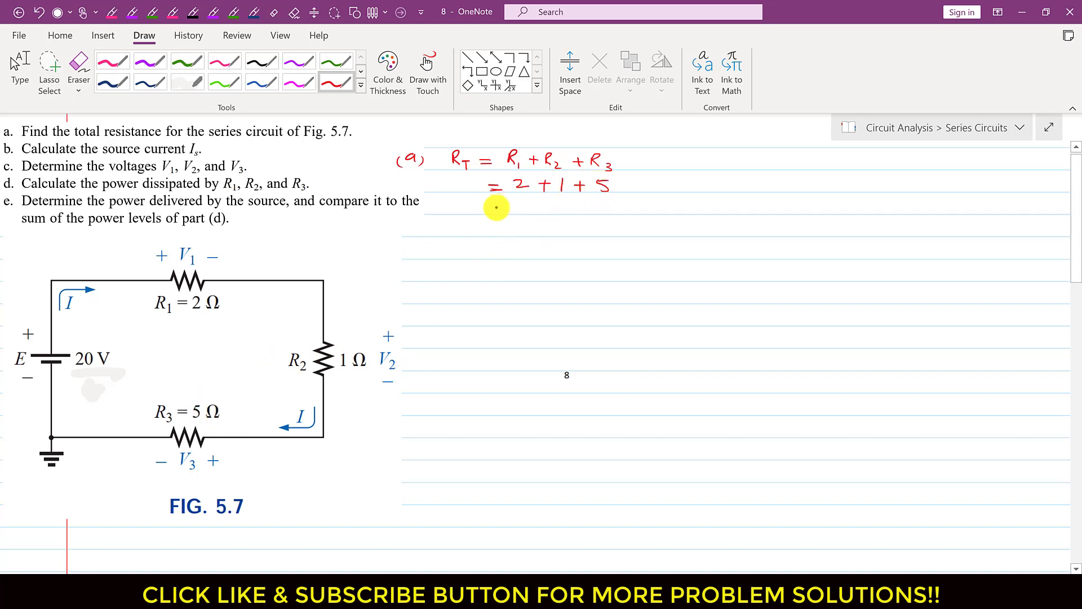
# Write the result R_T = 8 Ω and redraw the equivalent-circuit wire
pyautogui.moveTo(491, 207); pyautogui.dragTo(502, 206)
pyautogui.moveTo(490, 212); pyautogui.dragTo(502, 211)
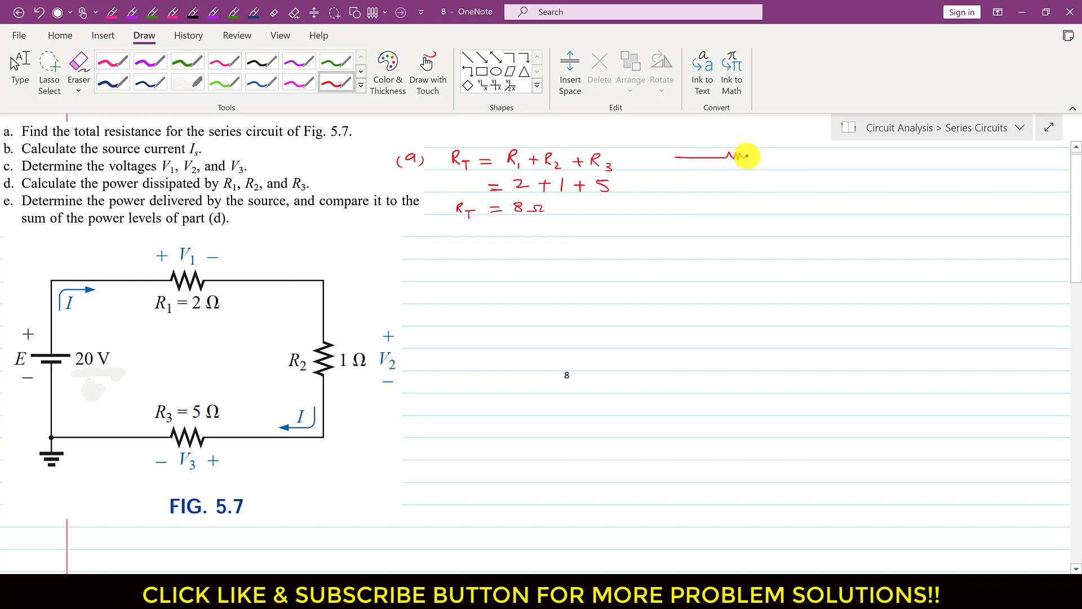
pyautogui.moveTo(756, 151)
pyautogui.mouseDown()
pyautogui.moveTo(725, 152)
pyautogui.moveTo(743, 177)
pyautogui.moveTo(737, 213)
pyautogui.moveTo(698, 213)
pyautogui.moveTo(698, 181)
pyautogui.moveTo(686, 208)
pyautogui.mouseUp()
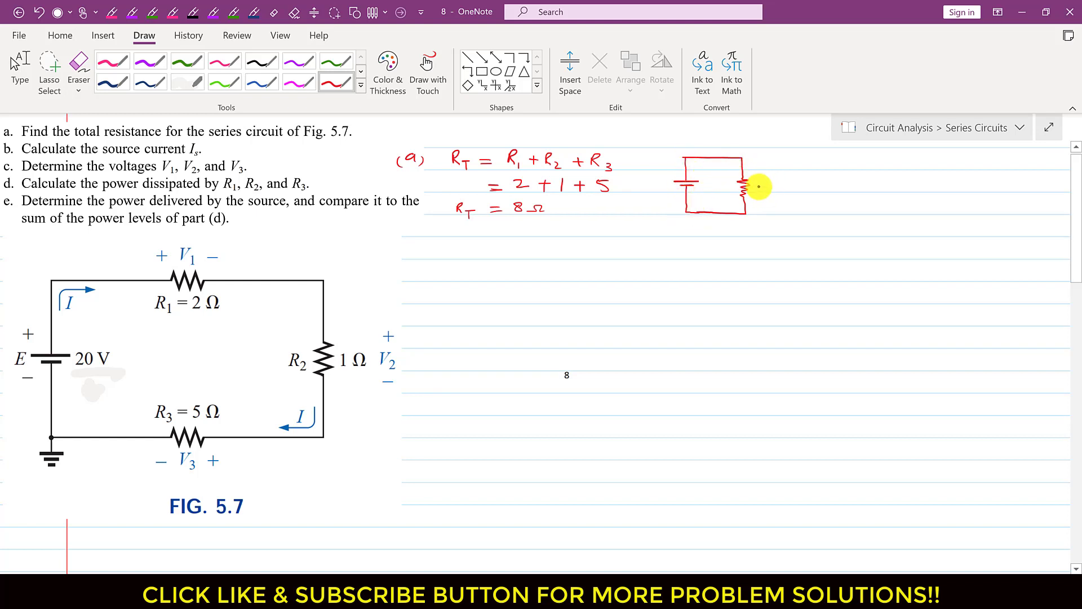
# Label the sketch R_T = 8 Ω and source E = 20V with +/− polarity, then tick part (b)
pyautogui.moveTo(783, 184); pyautogui.dragTo(793, 184)
pyautogui.moveTo(783, 189); pyautogui.dragTo(828, 188)
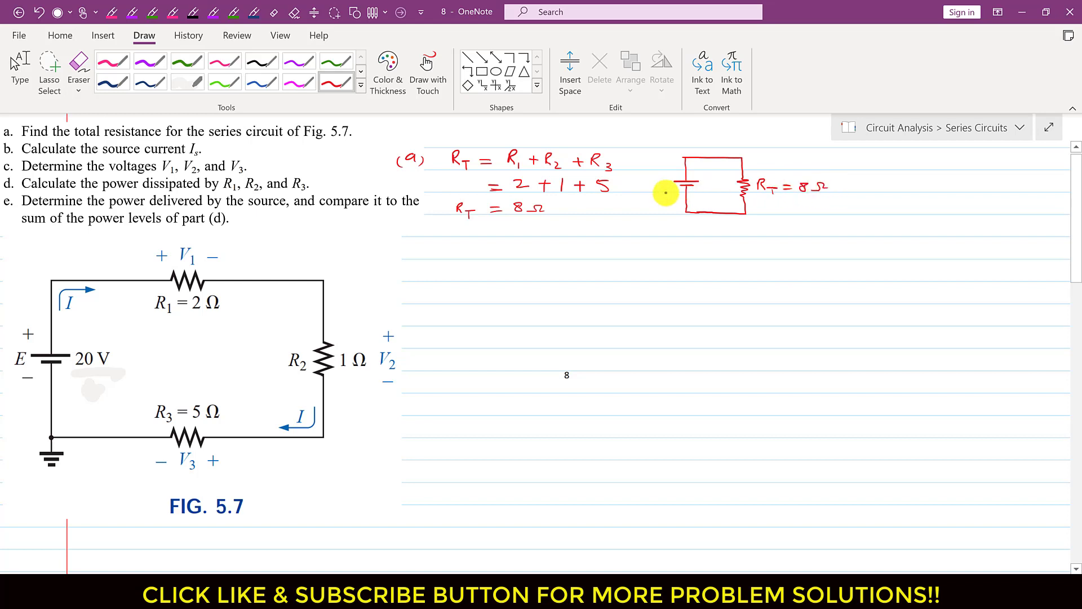
pyautogui.moveTo(651, 179); pyautogui.dragTo(662, 179)
pyautogui.moveTo(651, 183); pyautogui.dragTo(708, 187)
pyautogui.moveTo(711, 182)
pyautogui.mouseDown()
pyautogui.moveTo(721, 182)
pyautogui.moveTo(674, 179)
pyautogui.mouseUp()
pyautogui.moveTo(669, 173)
pyautogui.mouseDown()
pyautogui.moveTo(680, 173)
pyautogui.moveTo(679, 193)
pyautogui.mouseUp()
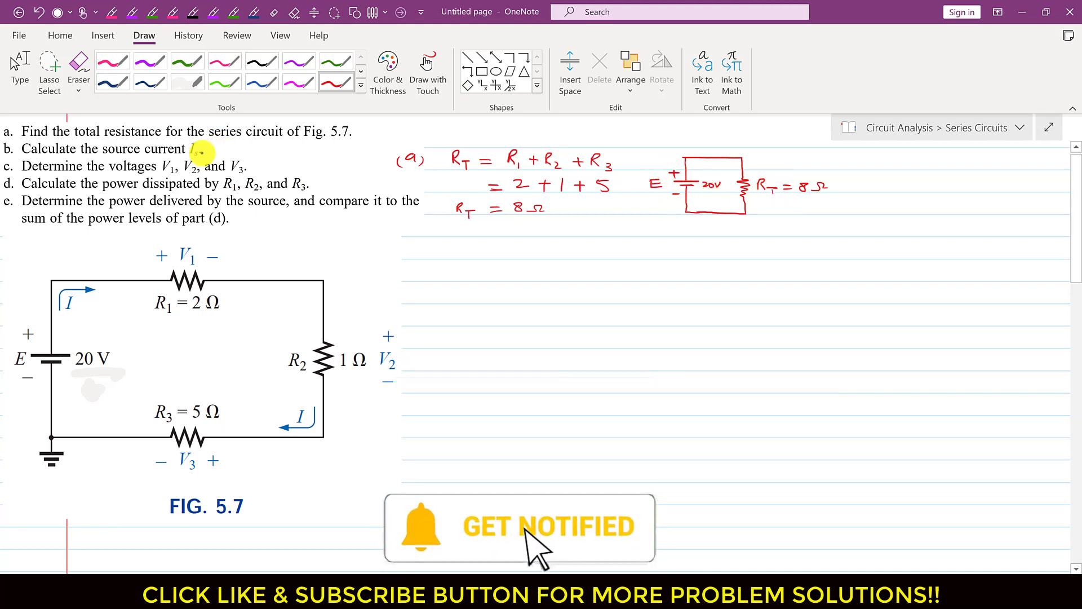
pyautogui.moveTo(217, 148); pyautogui.dragTo(219, 143)
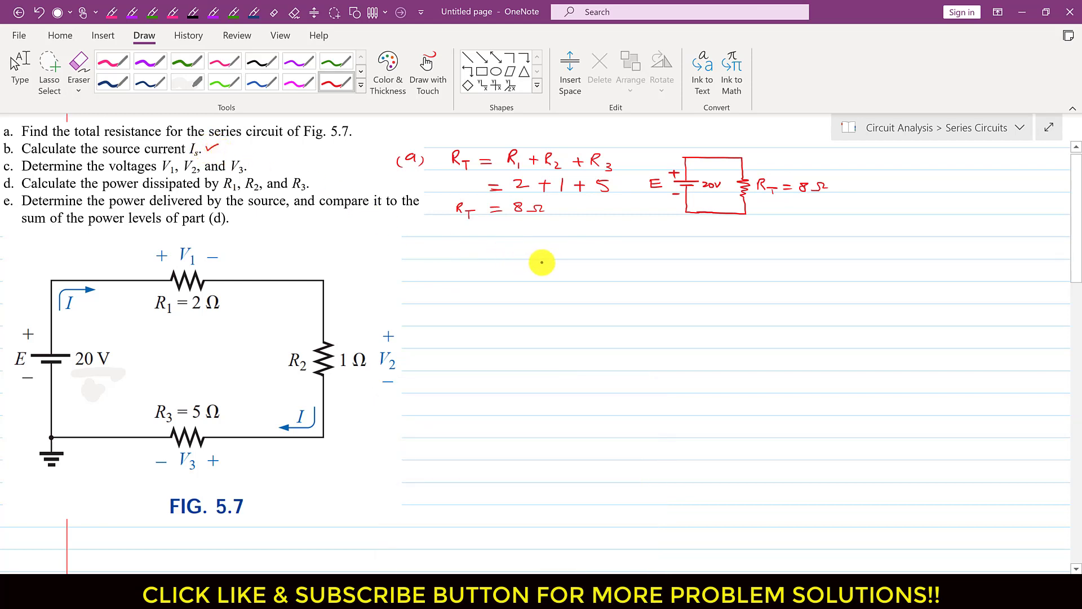
# In magenta ink, write part (b) as E = I_s R_T, rearranged to I_s = E/R_T
pyautogui.click(300, 83)
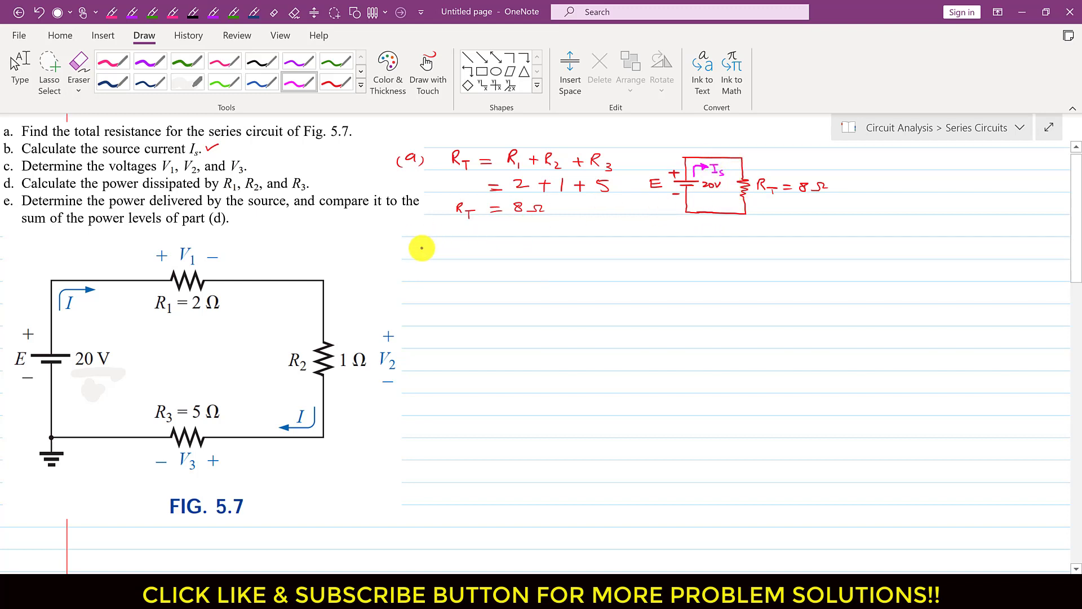
pyautogui.moveTo(405, 241); pyautogui.dragTo(404, 254)
pyautogui.moveTo(413, 240); pyautogui.dragTo(418, 252)
pyautogui.moveTo(421, 242)
pyautogui.mouseDown()
pyautogui.moveTo(423, 254)
pyautogui.moveTo(480, 242)
pyautogui.mouseUp()
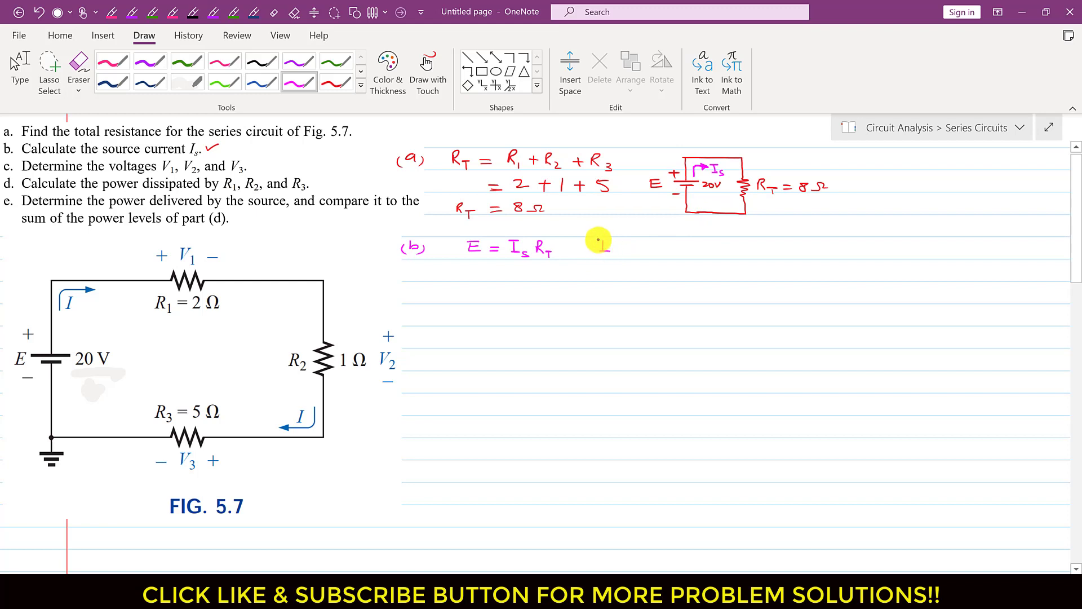
pyautogui.moveTo(627, 252); pyautogui.dragTo(636, 251)
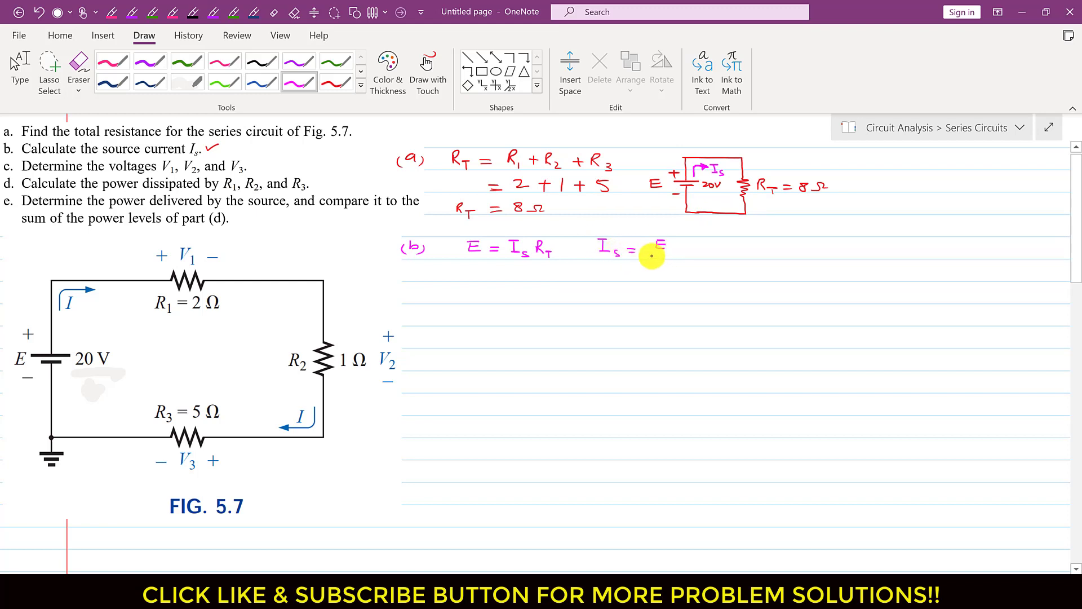
pyautogui.moveTo(677, 269)
pyautogui.mouseDown()
pyautogui.moveTo(726, 242)
pyautogui.moveTo(738, 243)
pyautogui.moveTo(720, 252)
pyautogui.moveTo(765, 252)
pyautogui.moveTo(735, 260)
pyautogui.mouseUp()
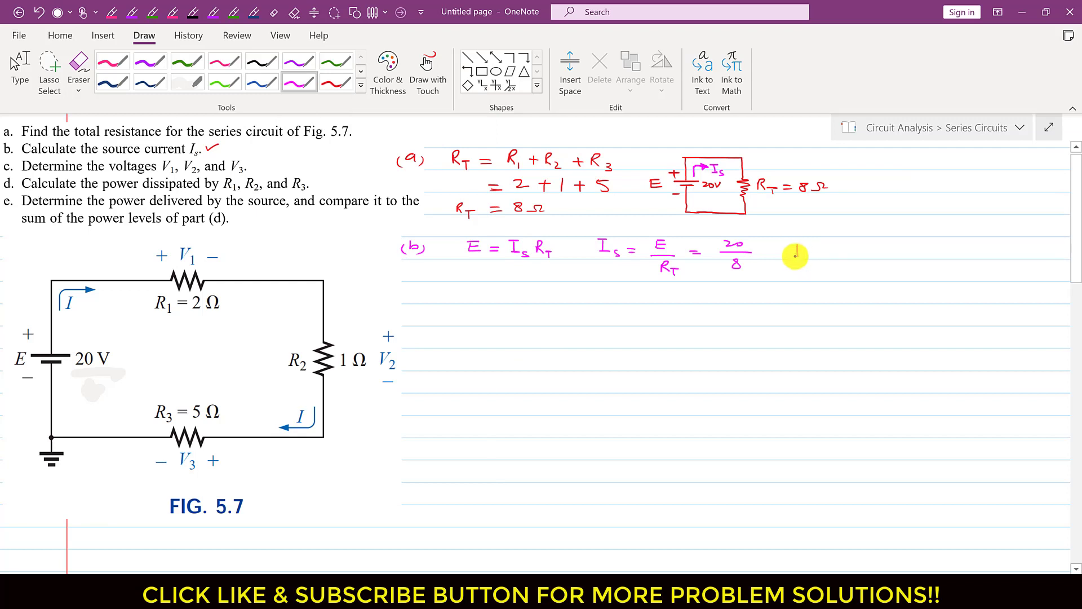
# Write the source current result I_s = 2.5 A from 20/8
pyautogui.moveTo(790, 242)
pyautogui.mouseDown()
pyautogui.moveTo(810, 261)
pyautogui.moveTo(879, 253)
pyautogui.mouseUp()
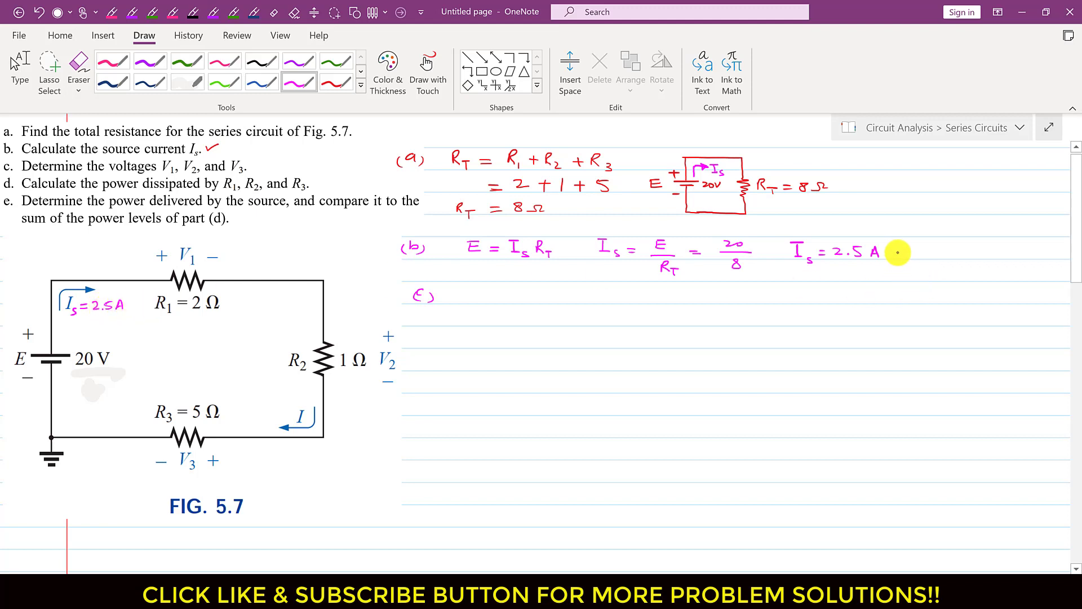
# Tick the 2.5 A result and write V1 = I_s R1 for part (c)
pyautogui.moveTo(888, 246); pyautogui.dragTo(901, 240)
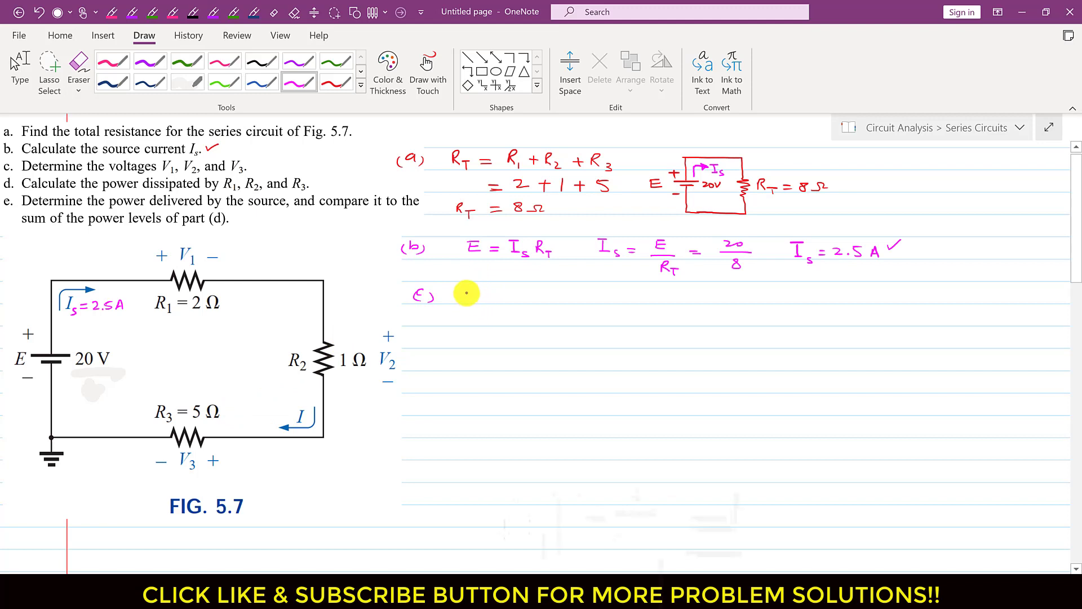
pyautogui.moveTo(467, 290); pyautogui.dragTo(477, 305)
pyautogui.moveTo(484, 298); pyautogui.dragTo(493, 298)
pyautogui.moveTo(484, 301)
pyautogui.mouseDown()
pyautogui.moveTo(512, 291)
pyautogui.moveTo(519, 305)
pyautogui.mouseUp()
pyautogui.moveTo(539, 302); pyautogui.dragTo(541, 308)
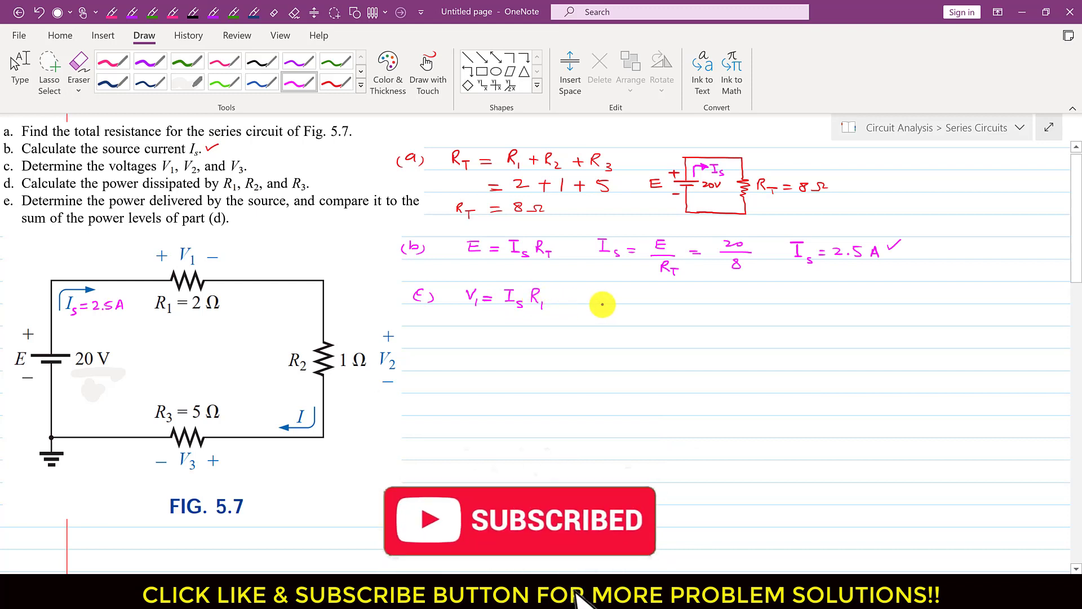
pyautogui.moveTo(605, 293); pyautogui.dragTo(621, 307)
# Write V2 = I_s R2 and begin the V3 formula
pyautogui.moveTo(629, 298); pyautogui.dragTo(638, 298)
pyautogui.moveTo(629, 303); pyautogui.dragTo(637, 304)
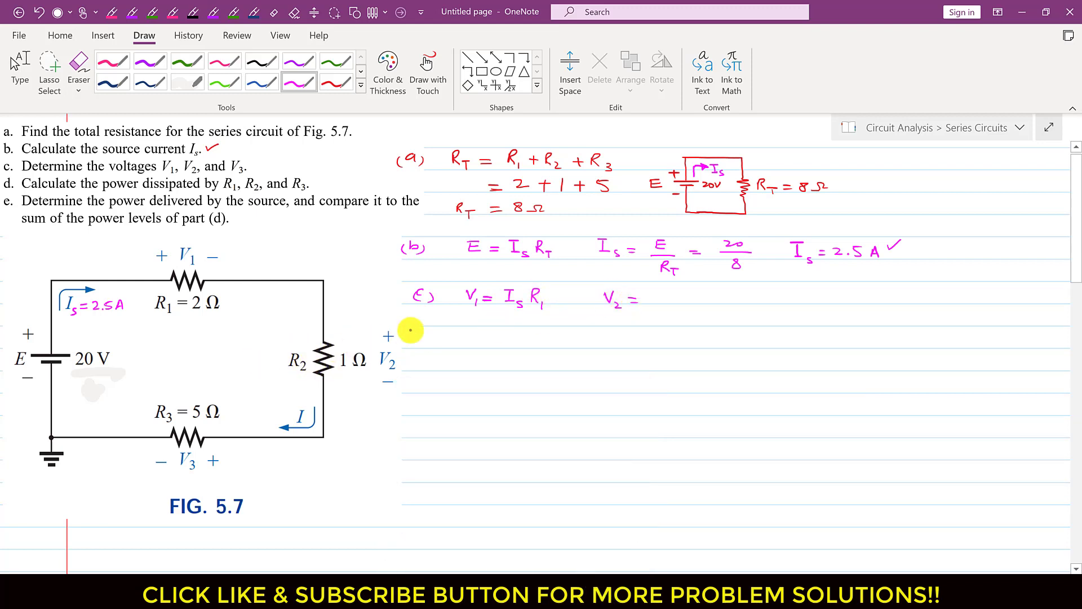
pyautogui.moveTo(663, 303)
pyautogui.mouseDown()
pyautogui.moveTo(658, 292)
pyautogui.moveTo(668, 308)
pyautogui.moveTo(696, 306)
pyautogui.mouseUp()
pyautogui.moveTo(768, 291); pyautogui.dragTo(776, 292)
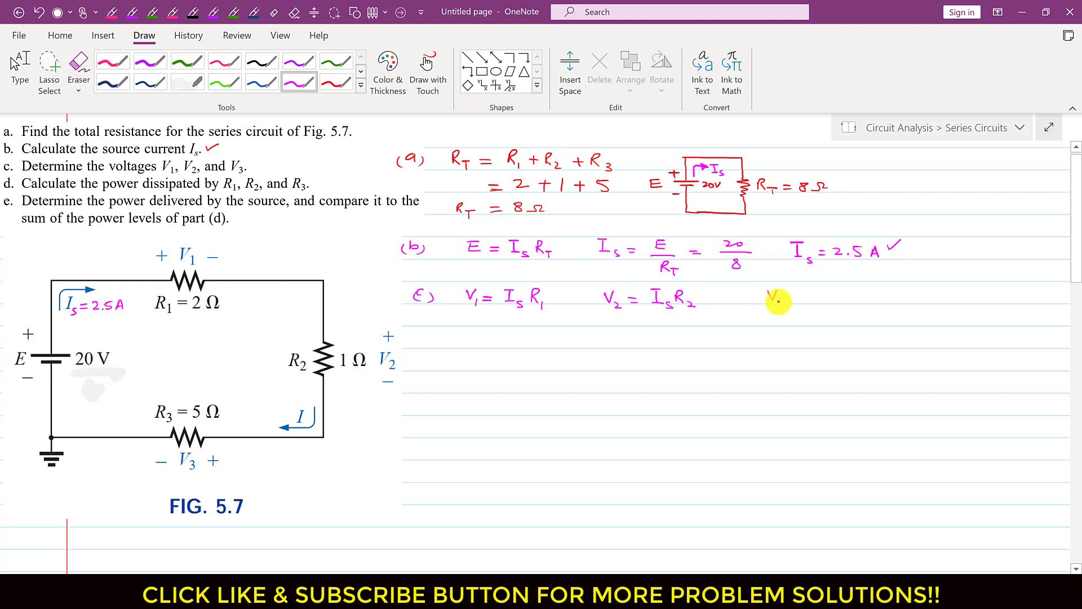